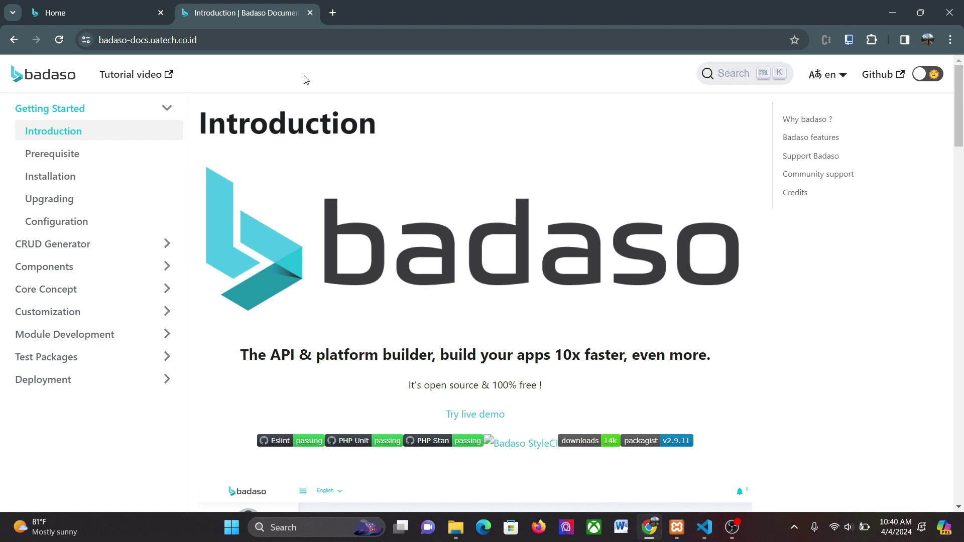
Show the Badaso dashboard counts: 3 users, 3 roles, 10 rooms, 9 services, 20 bookings, 10 reviews
click(99, 4)
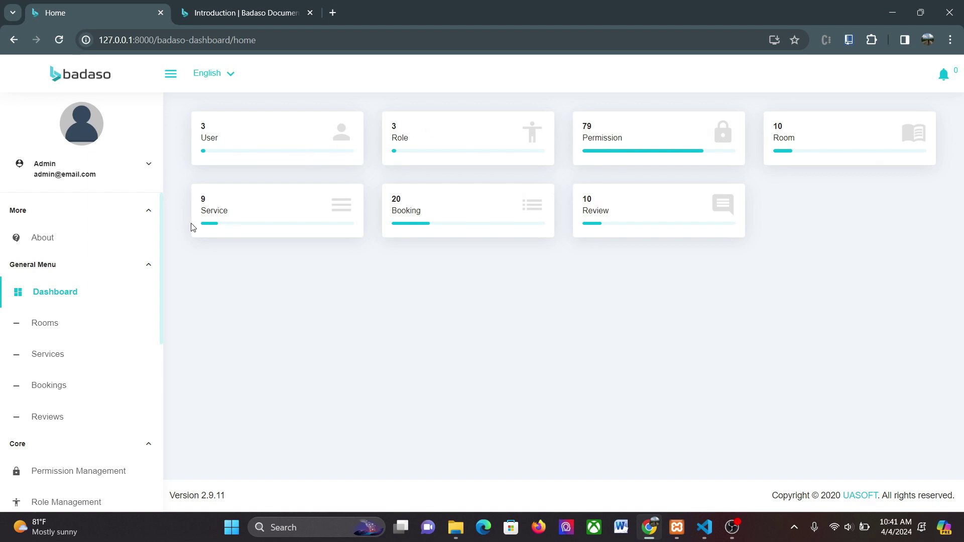
drag(163, 227, 163, 279)
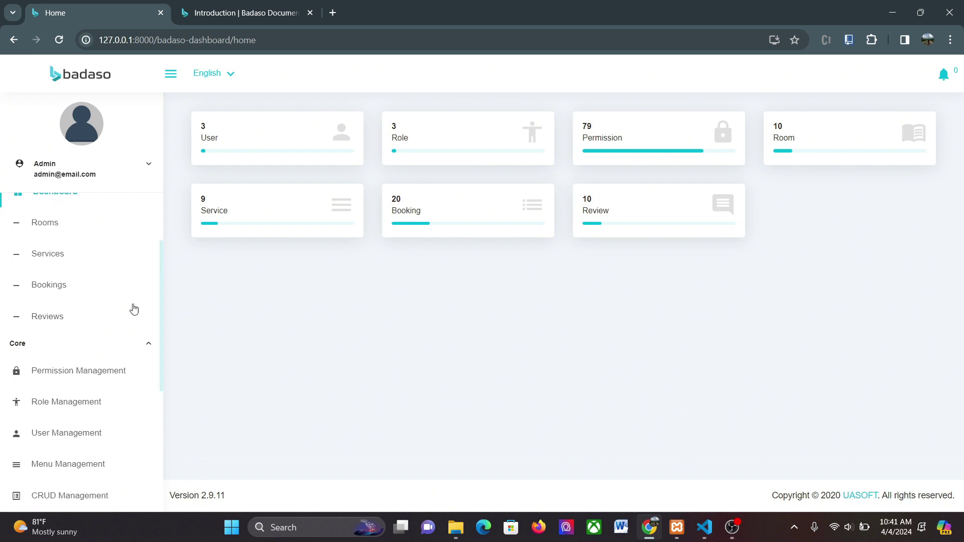
Go through Role Management to User Management and view its three user accounts
click(59, 407)
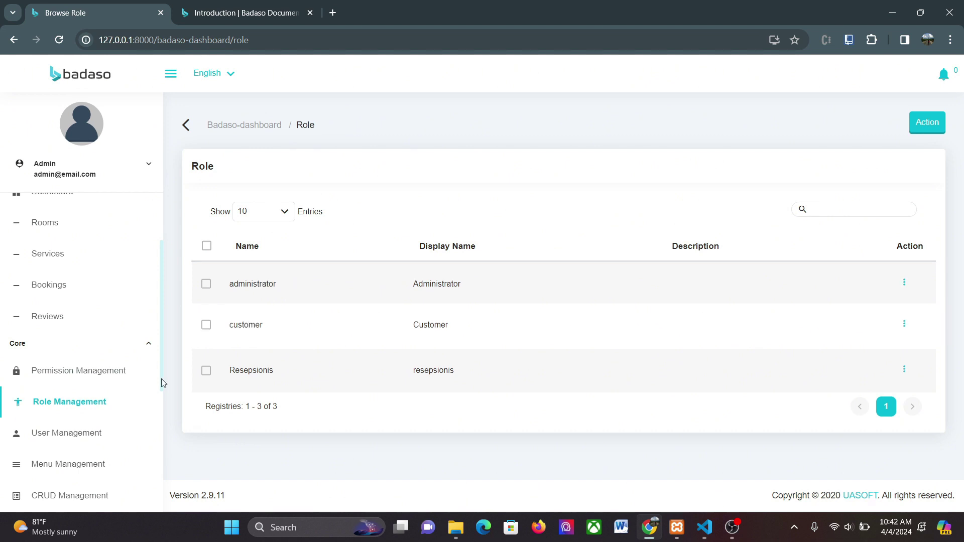
click(76, 441)
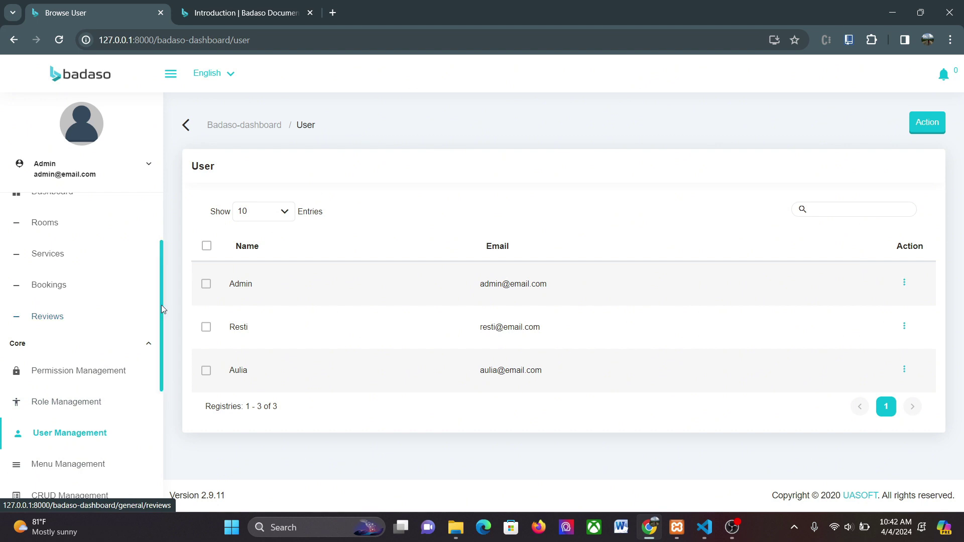
drag(160, 309, 172, 241)
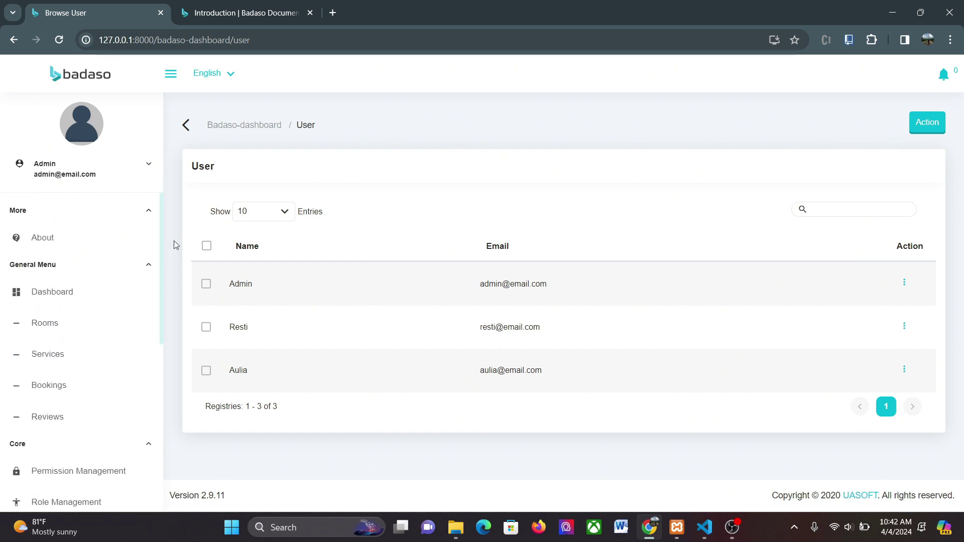
Browse the Rooms and Services tables, ending on the Bookings table with five bookings
click(46, 325)
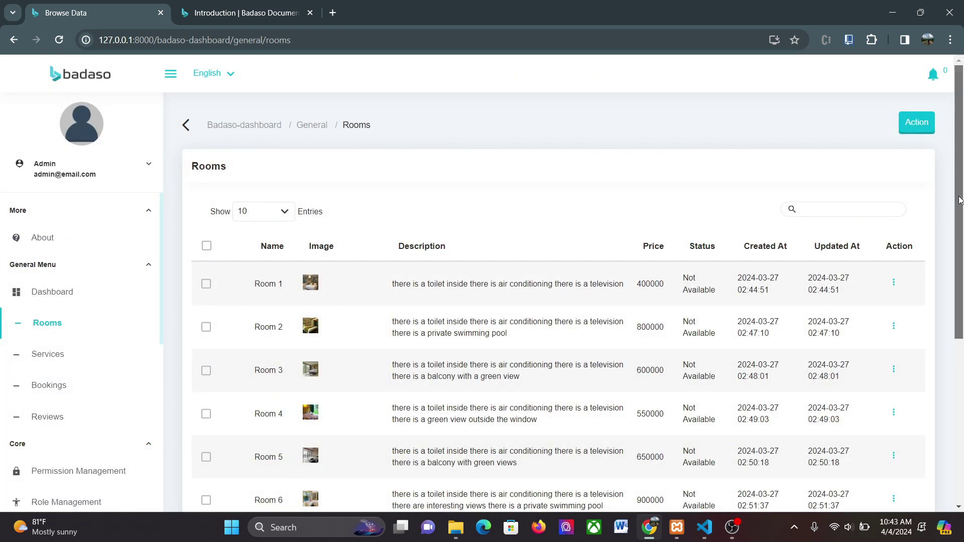
drag(958, 200, 903, 209)
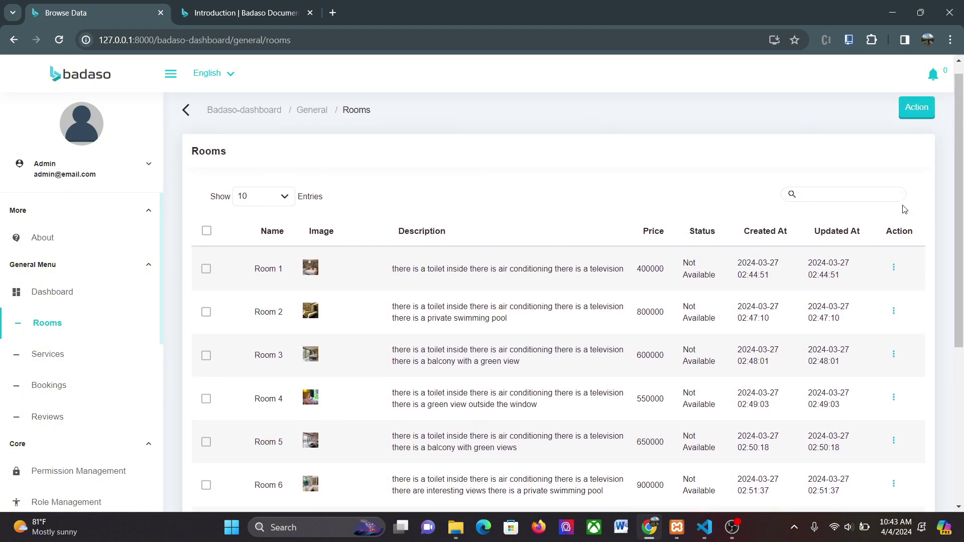
click(64, 354)
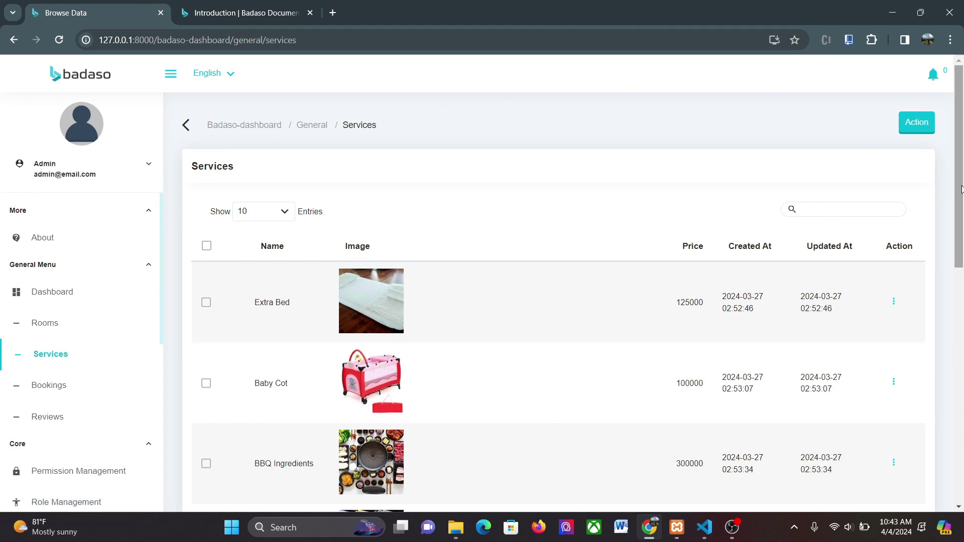
click(59, 388)
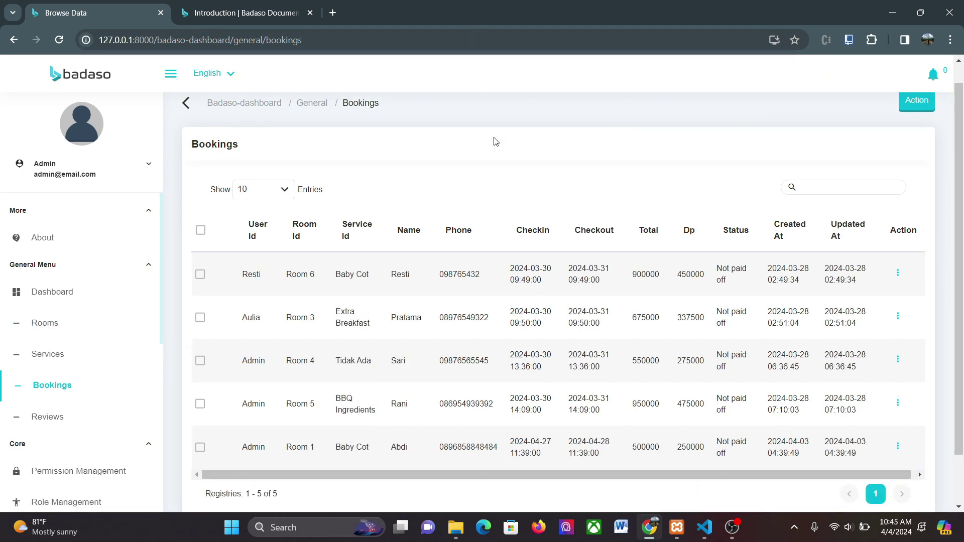
Add a booking with User Id Admin, Room Id Room 10 and Service Id BBQ Ingredients
click(915, 100)
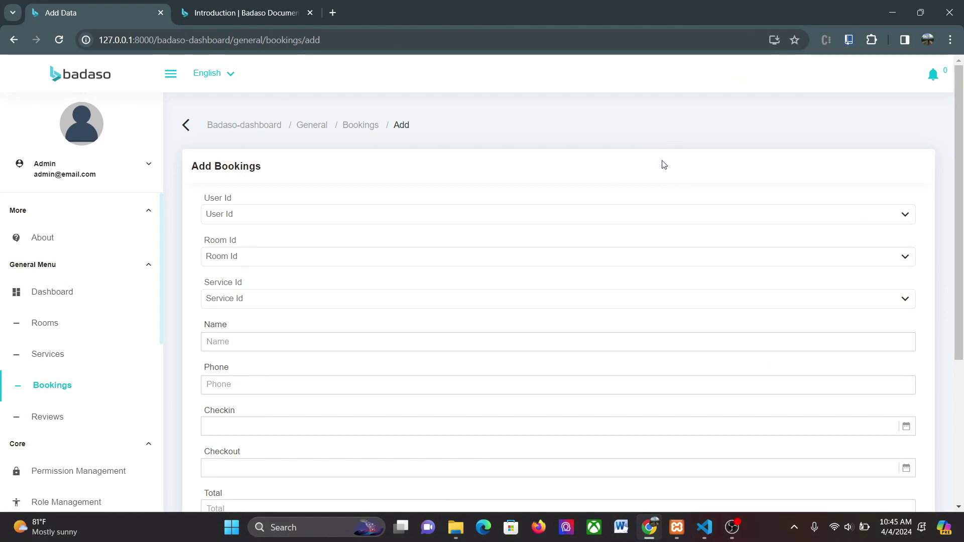
click(618, 217)
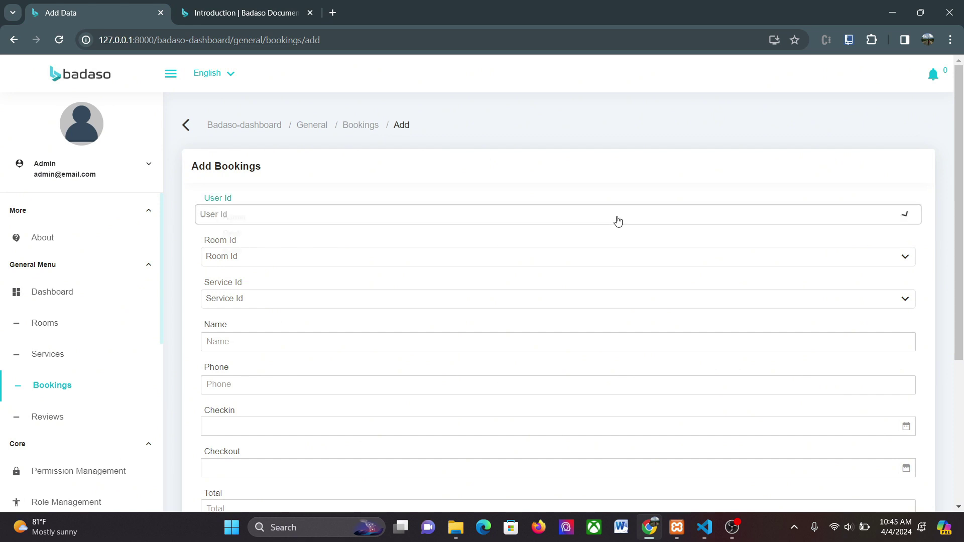
click(503, 217)
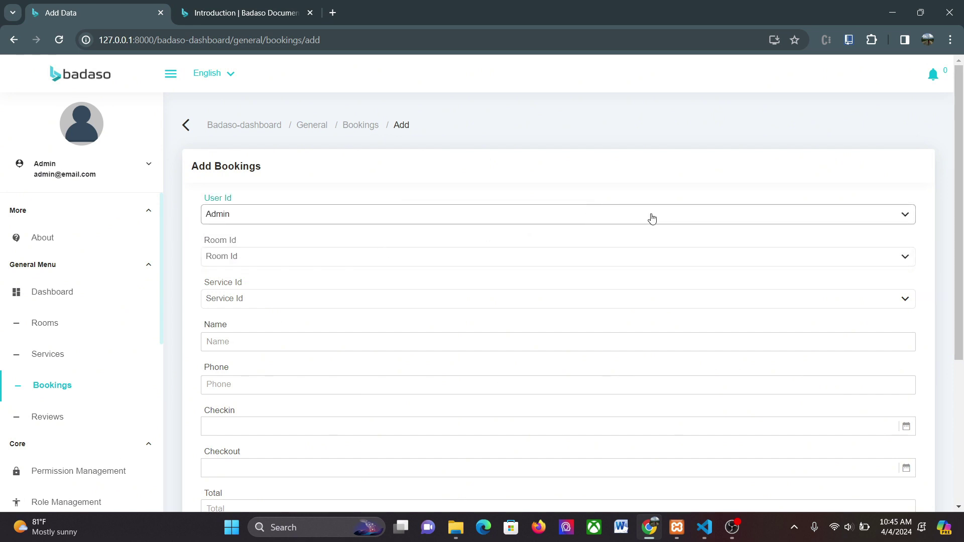
click(446, 266)
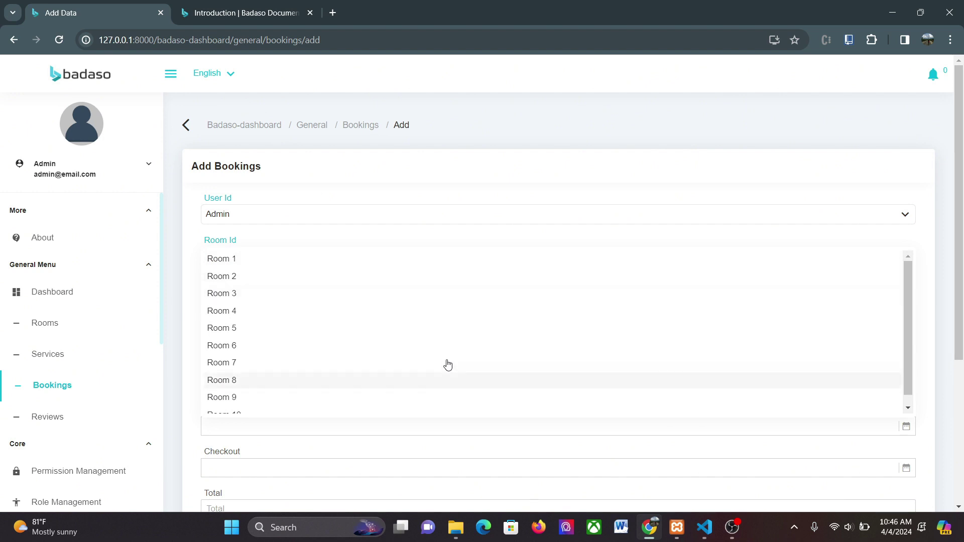
click(465, 412)
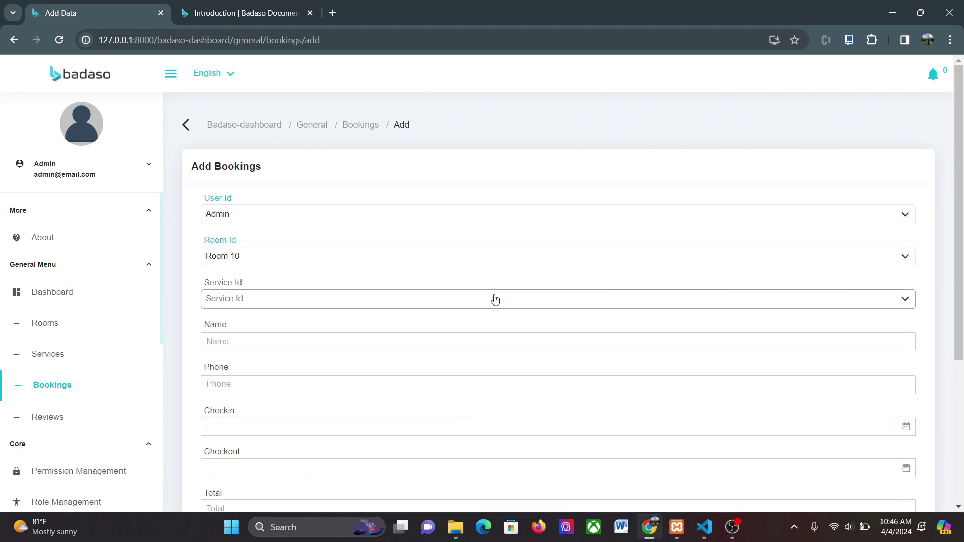
click(492, 298)
click(484, 335)
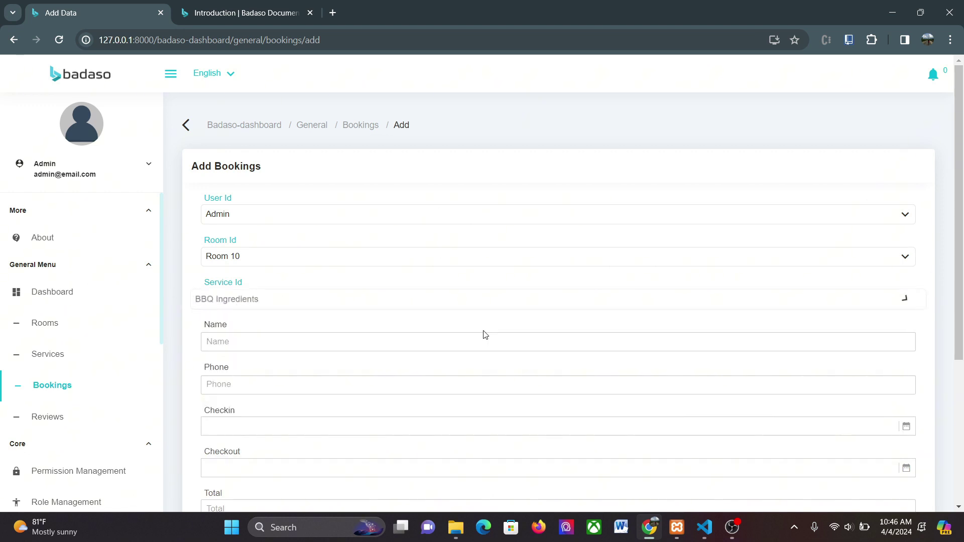
drag(962, 215, 925, 321)
click(586, 175)
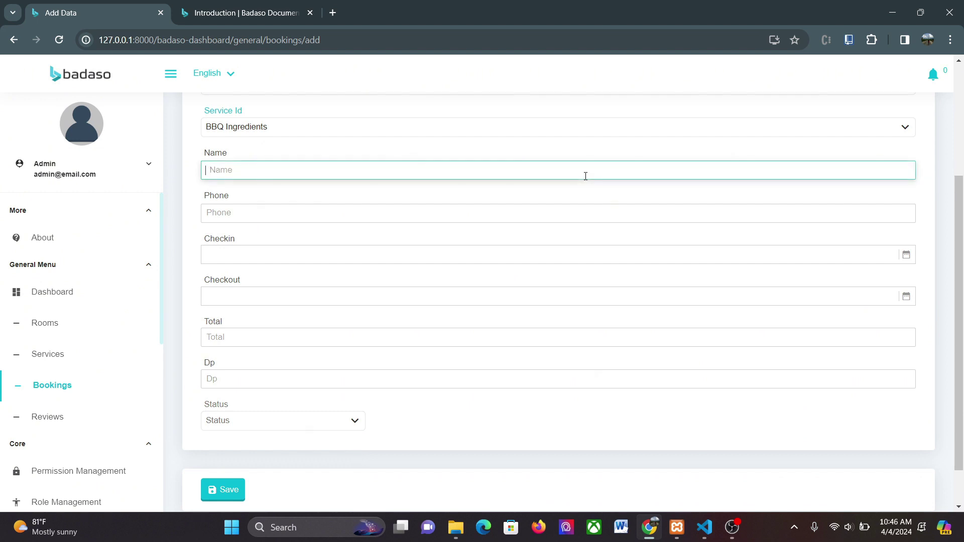
Enter the guest's name and phone number and set check-in to April 20, 2024
text(Abdi)
click(526, 210)
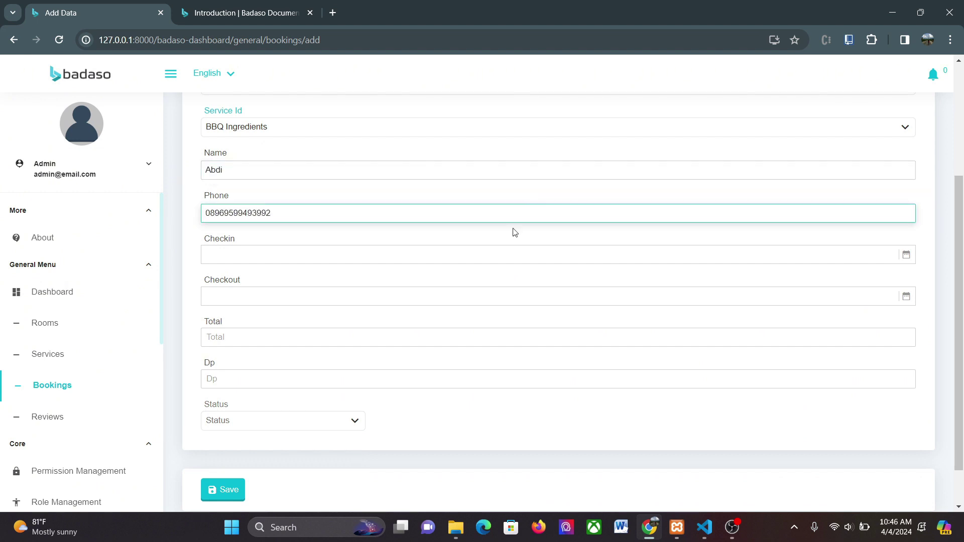
click(499, 252)
key(Escape)
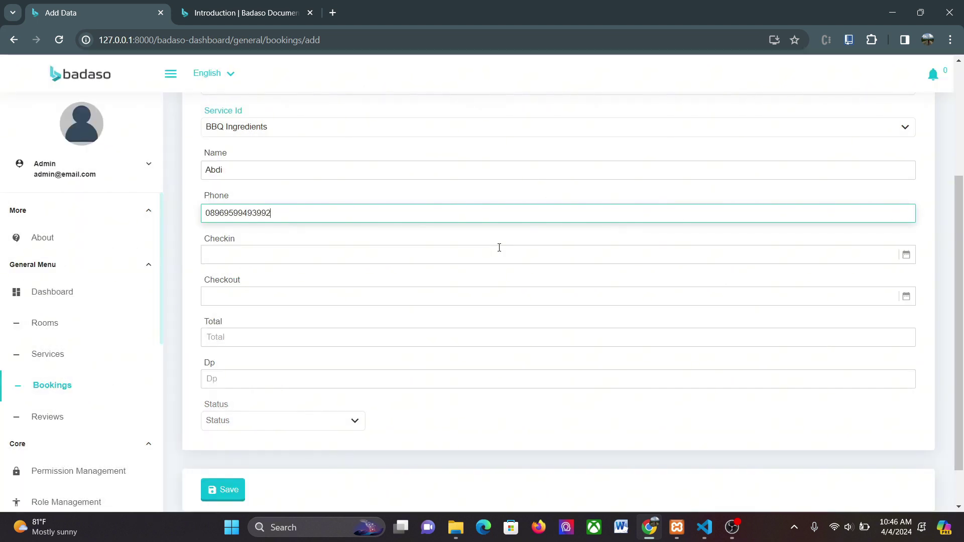
click(499, 253)
click(535, 327)
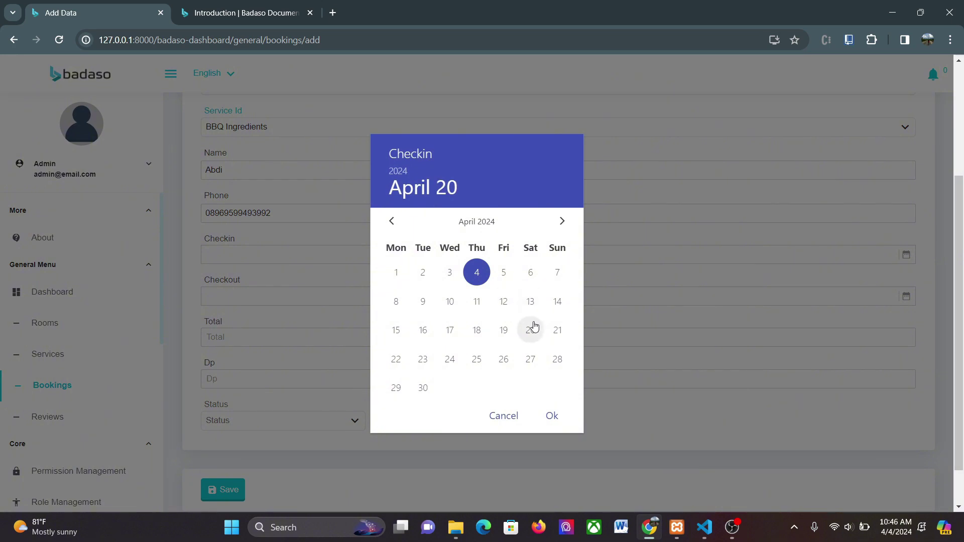
click(553, 413)
Set check-out to April 21, 2024 and the booking status to Not Paid Off
click(481, 294)
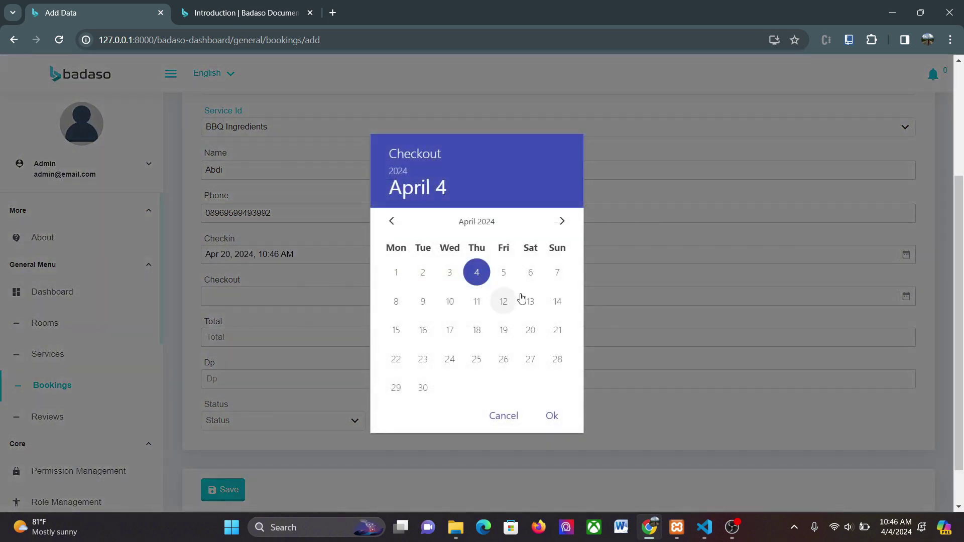
click(561, 329)
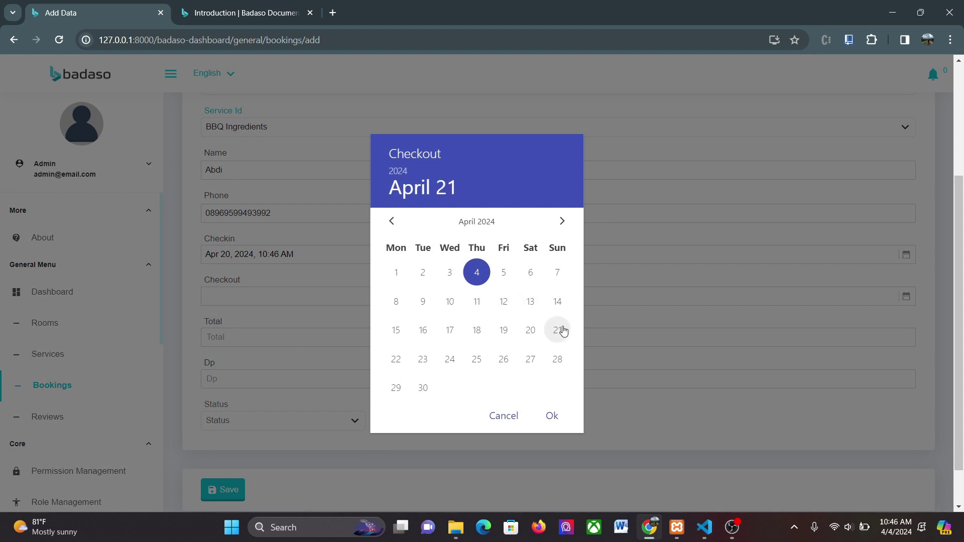
click(552, 417)
click(552, 416)
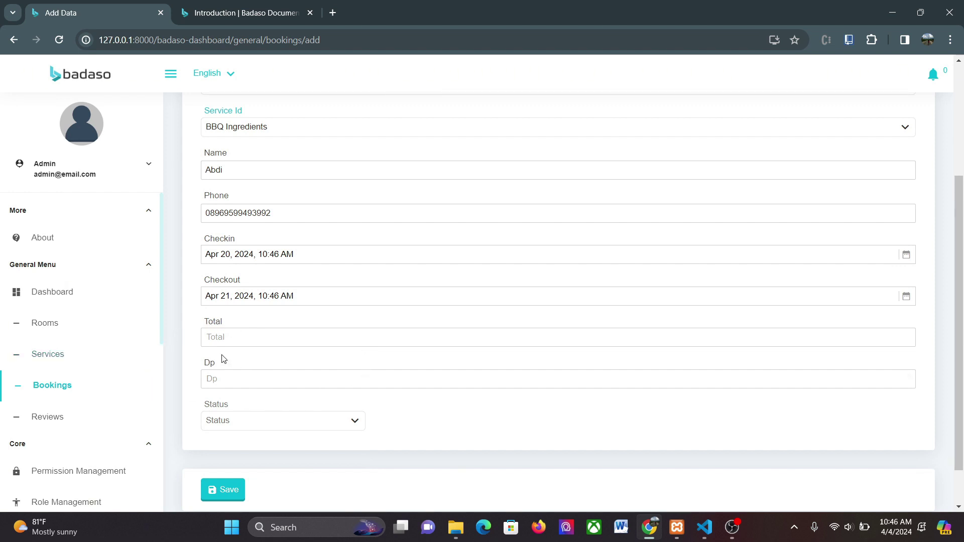
click(293, 420)
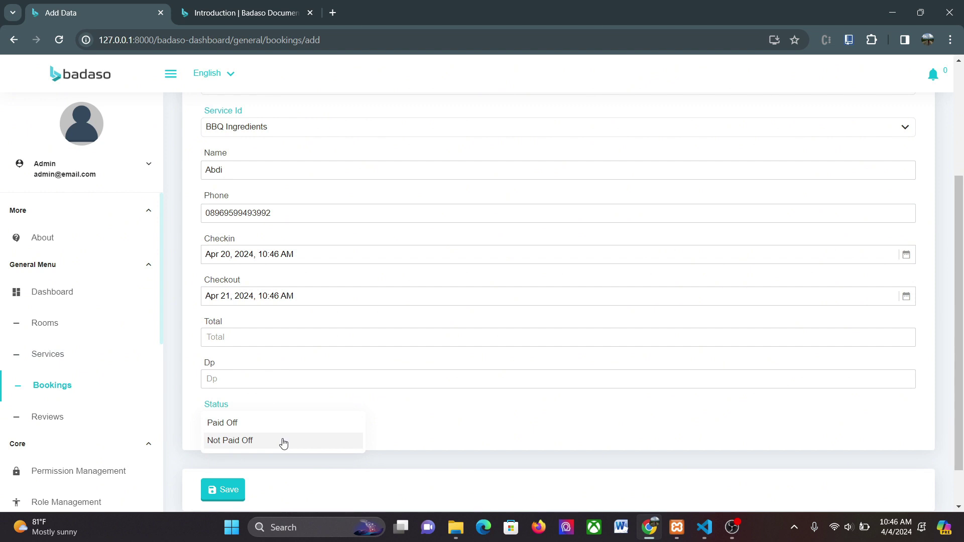
click(284, 441)
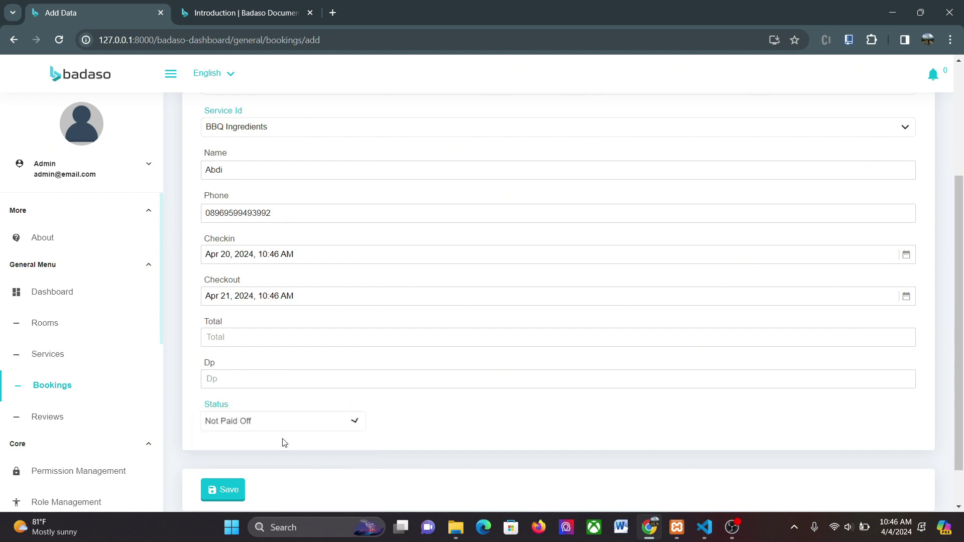
Save the Room 10 booking (total 1100000, Dp 550000) as the sixth Bookings entry
click(223, 492)
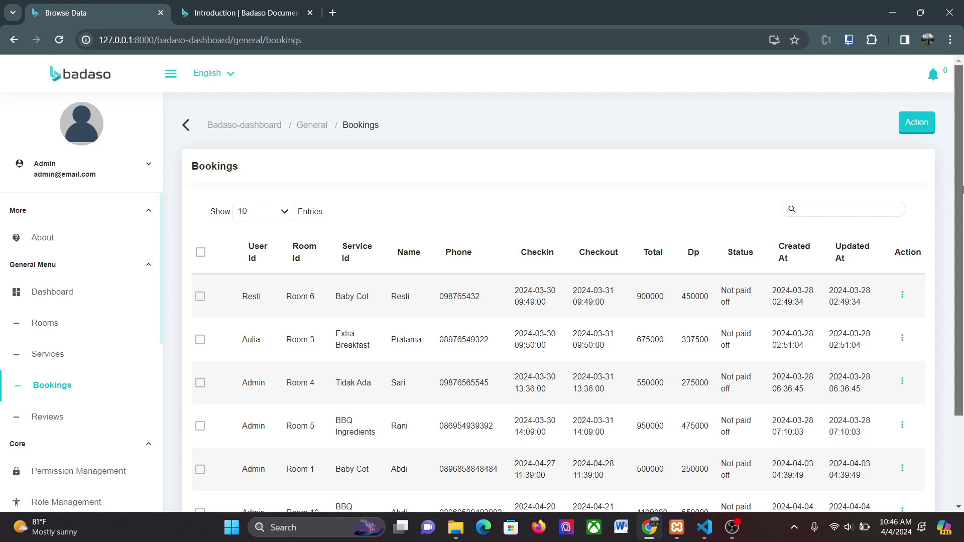
drag(963, 188, 963, 247)
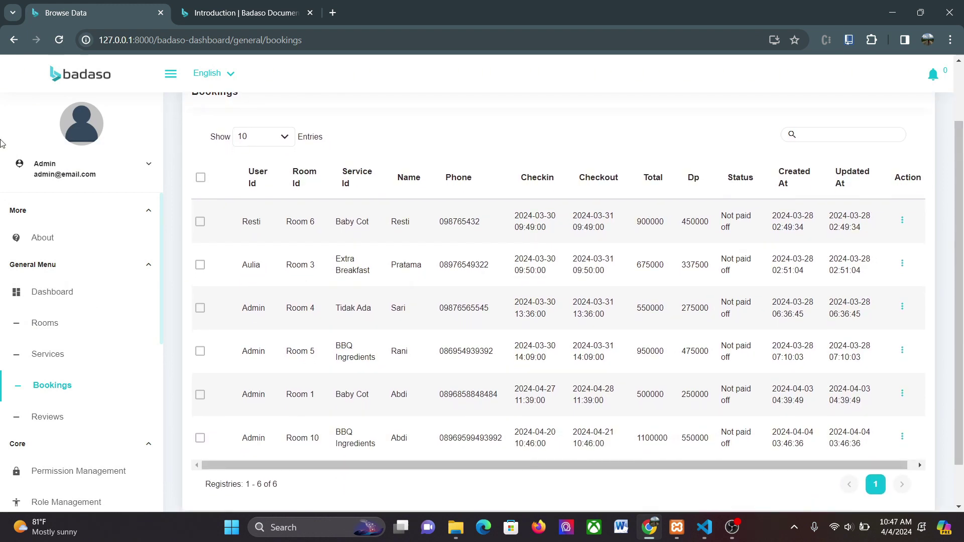
click(63, 173)
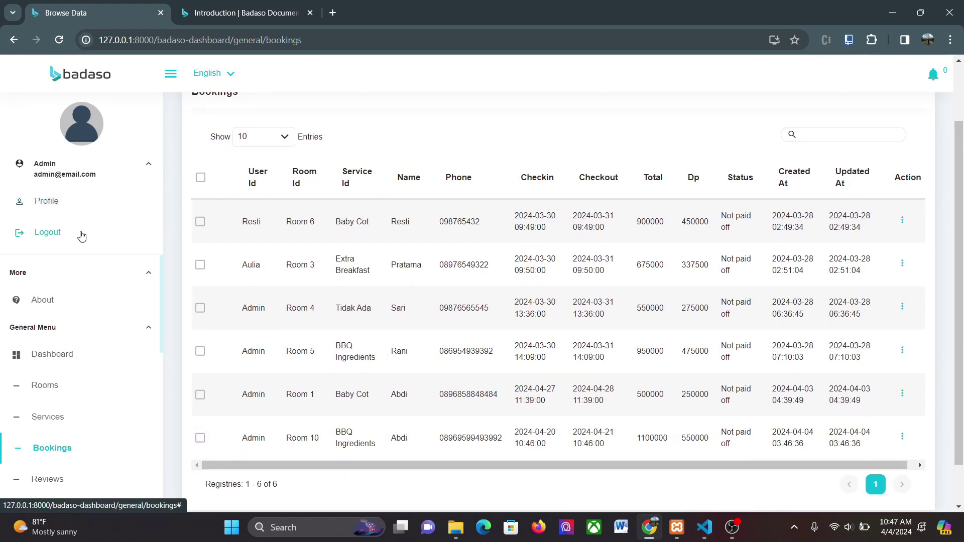
Log out of the admin account and sign in as another user with the account password
click(50, 233)
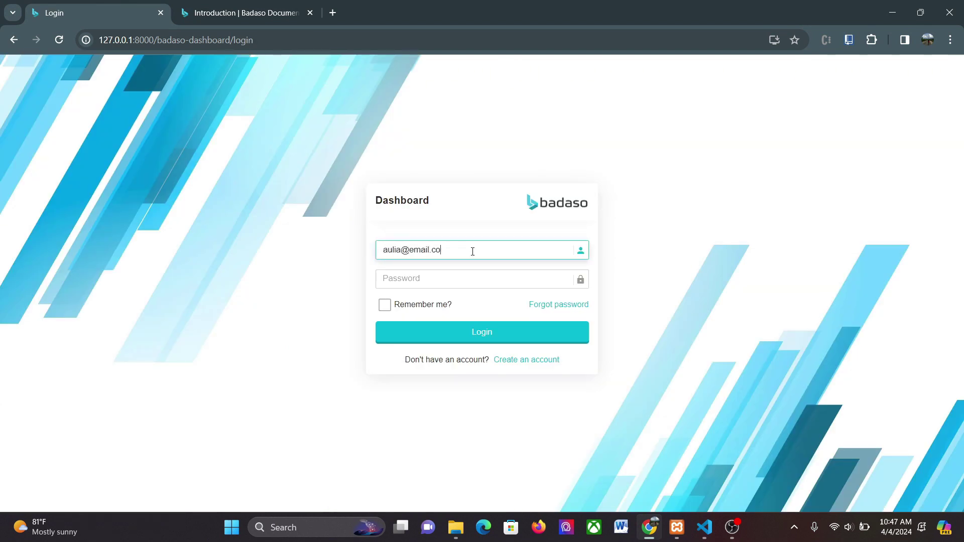
click(472, 276)
text(password)
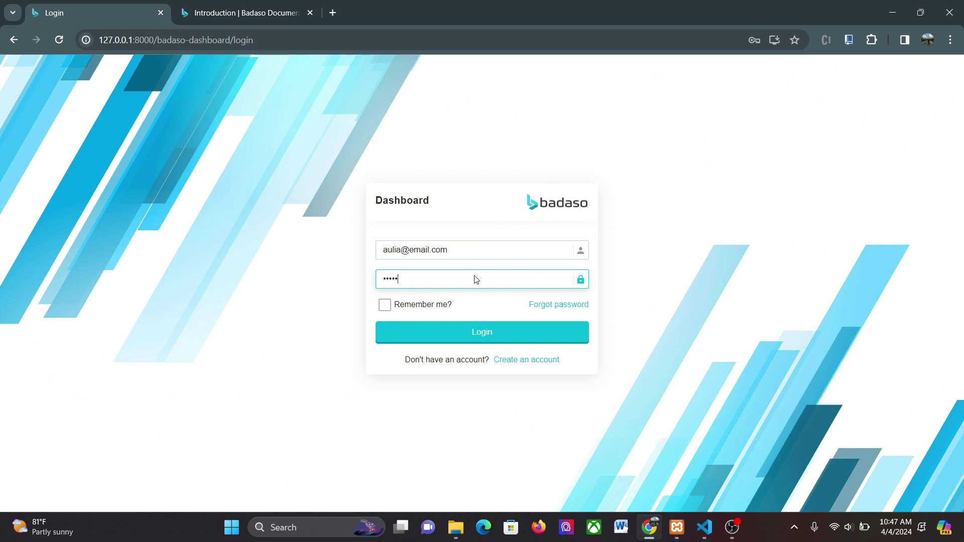
key(Return)
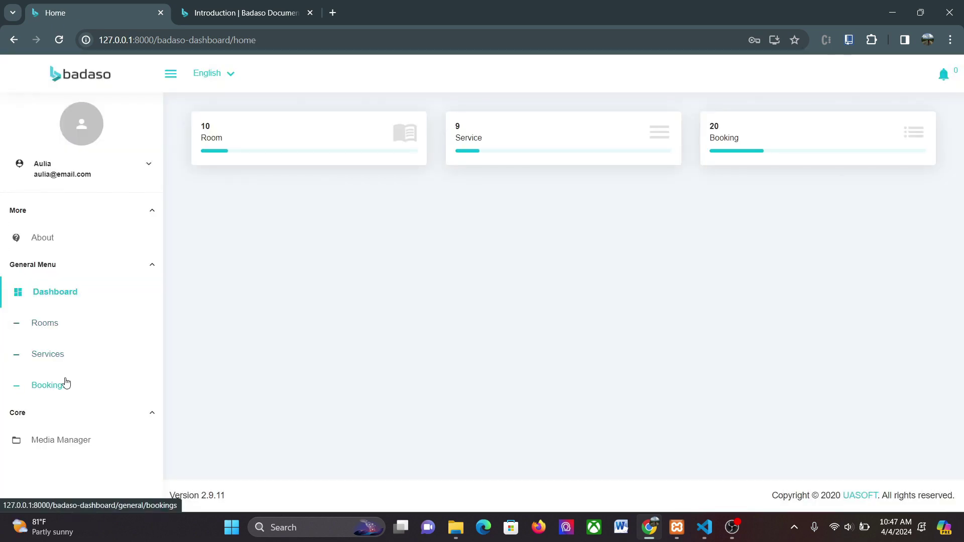
click(66, 383)
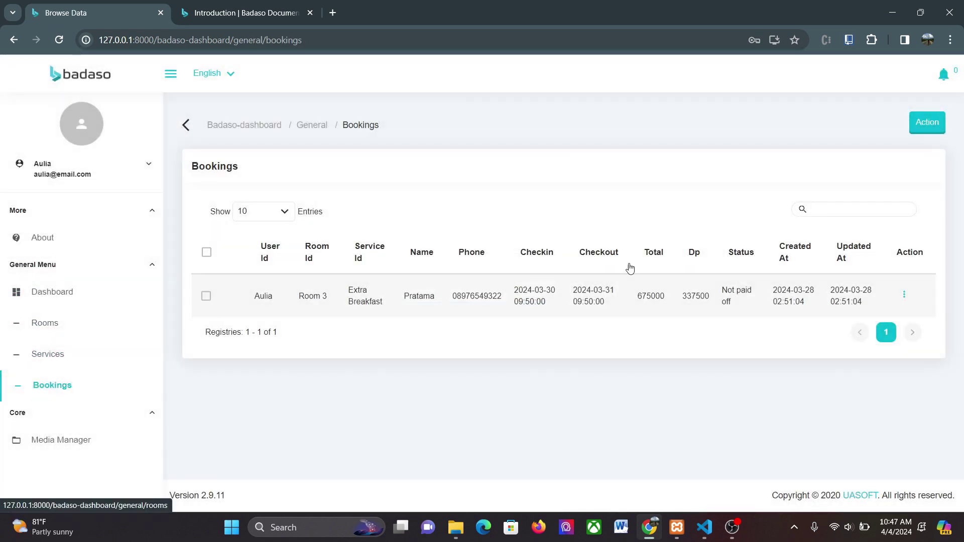
Use Action > Add on Bookings to open a form with the current user as User Id
click(932, 132)
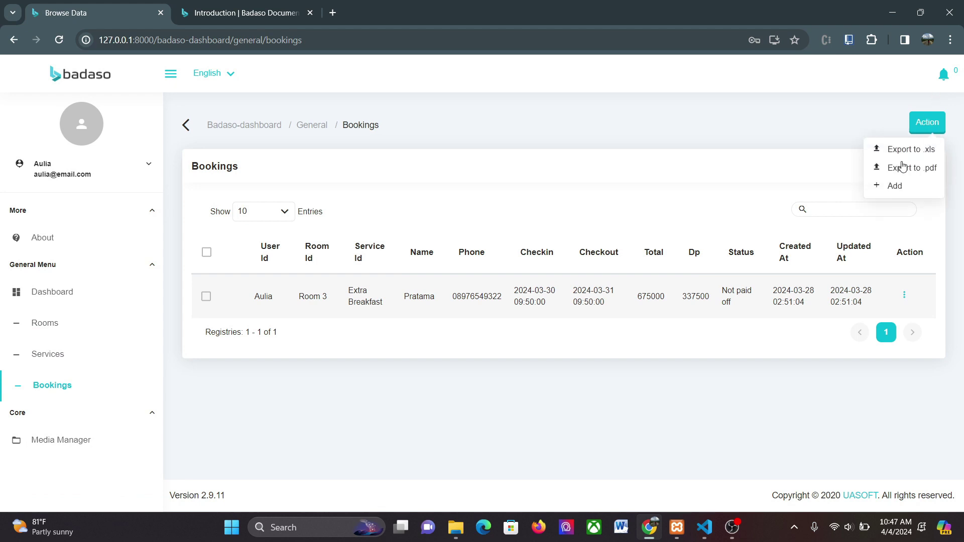
click(889, 187)
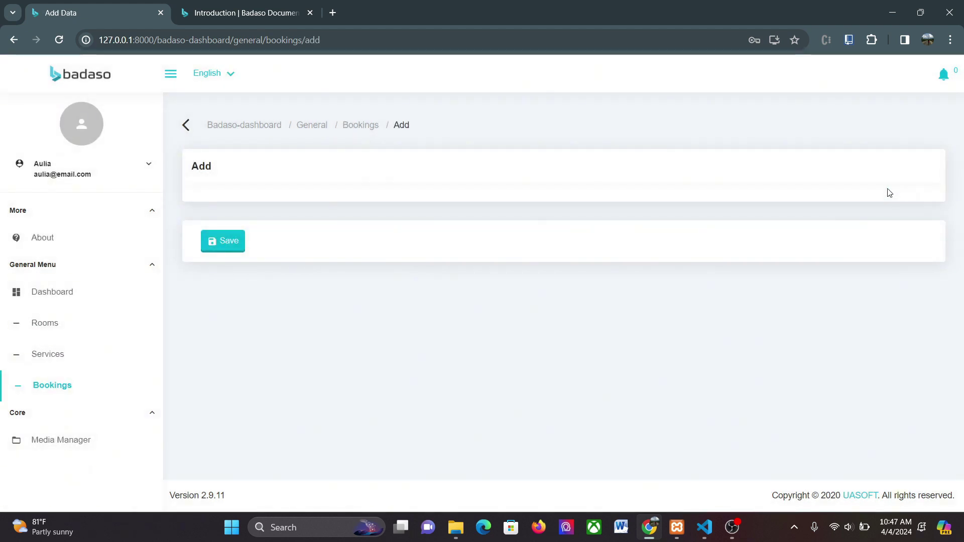
scroll(962, 205, down, 1)
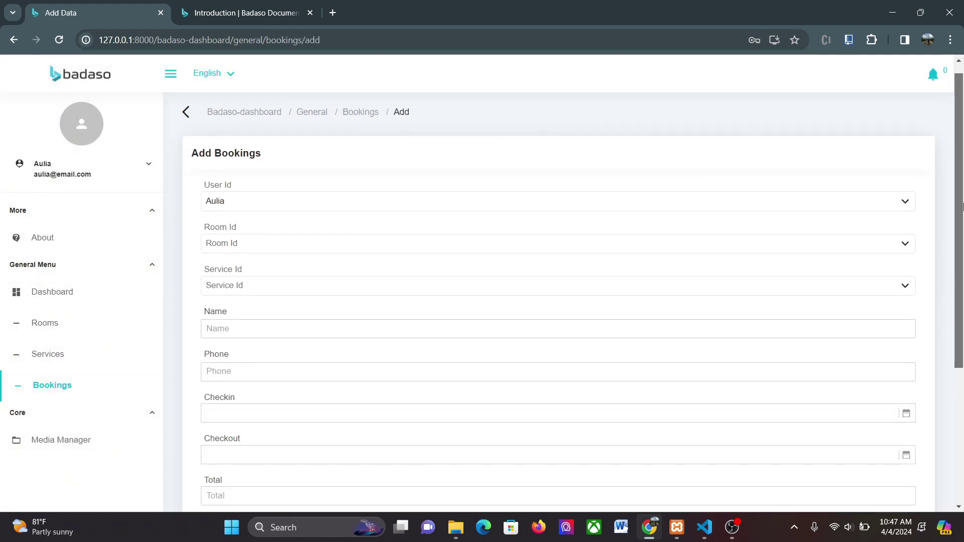
scroll(962, 205, down, 1)
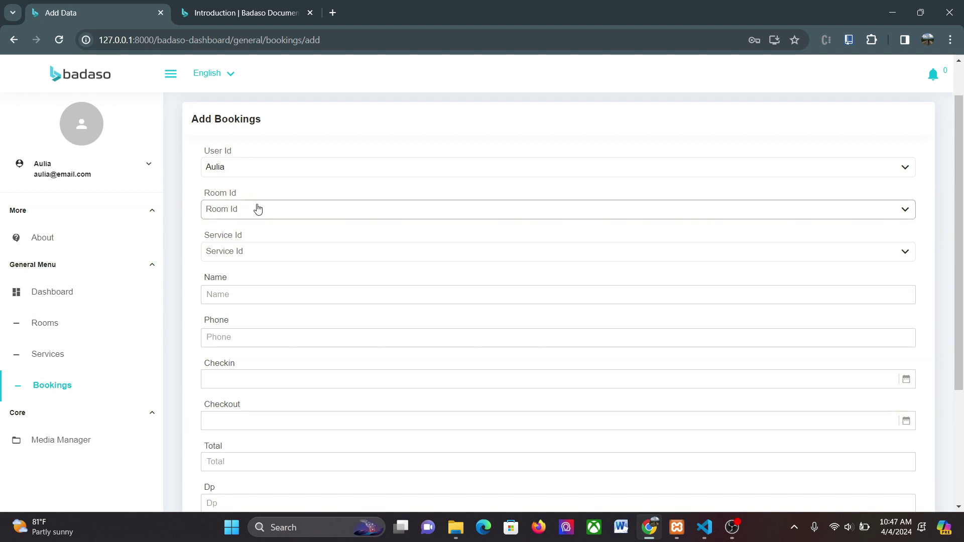
Choose Room 9 and Sosis Bakar Ingredients, then enter the guest's name and phone number
click(257, 209)
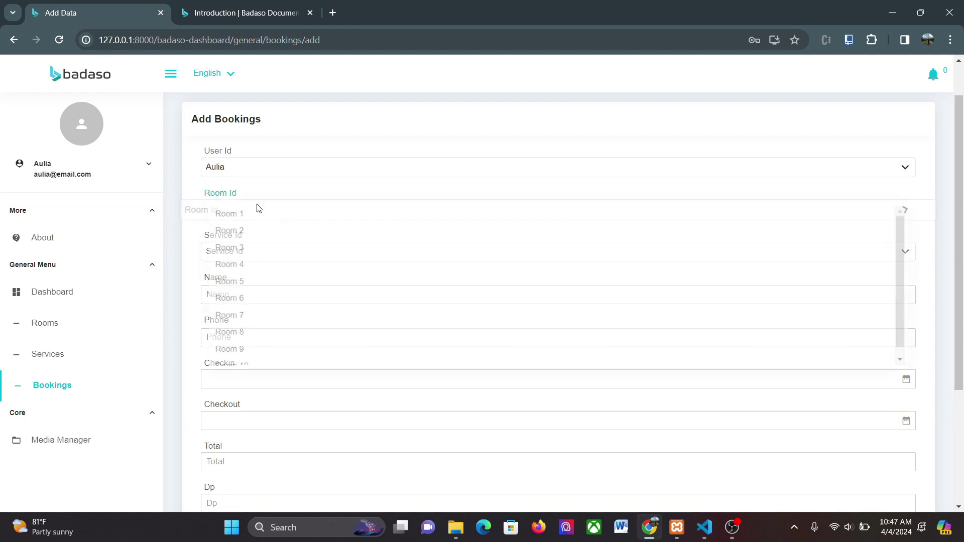
click(262, 349)
click(234, 254)
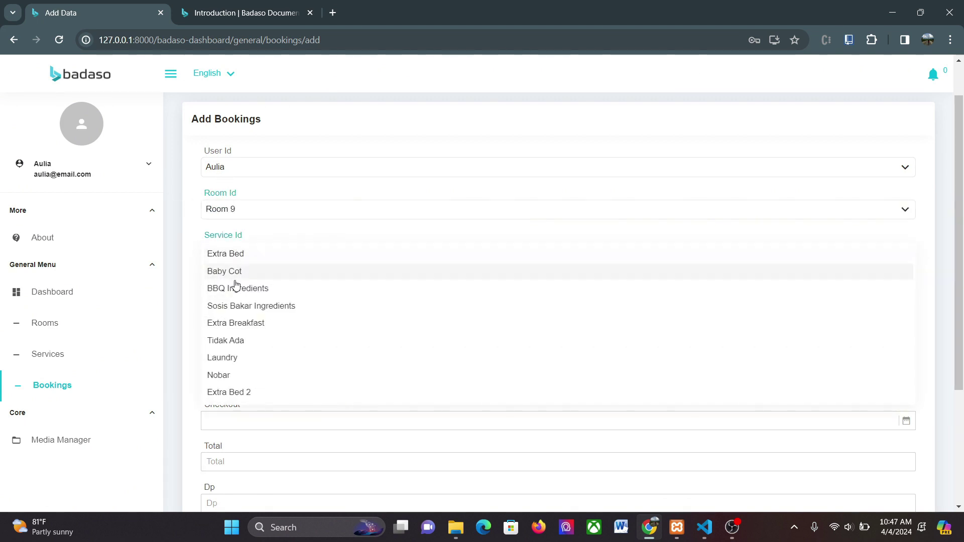
click(239, 307)
click(222, 292)
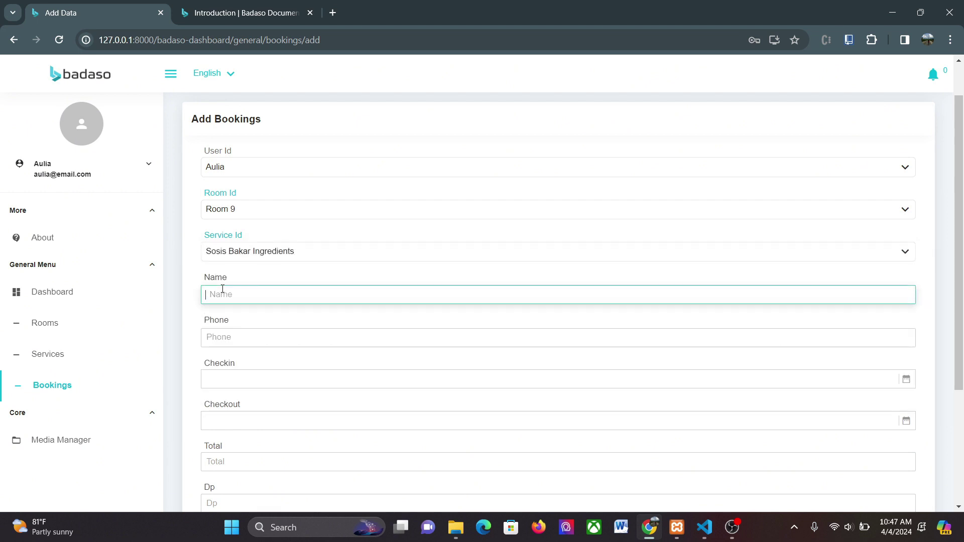
click(237, 340)
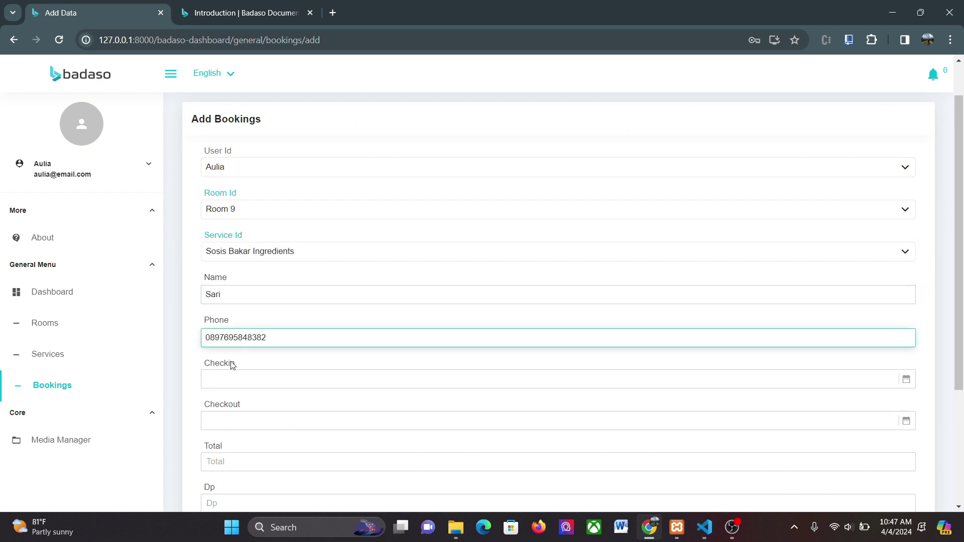
Set check-in to April 20 and check-out to April 21, 2024
click(231, 382)
click(527, 331)
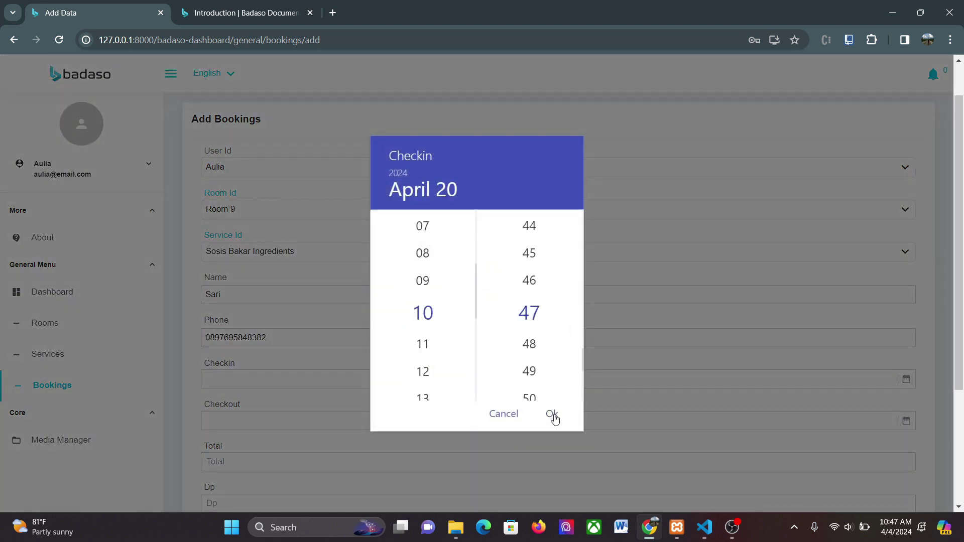
click(552, 414)
click(483, 415)
click(562, 329)
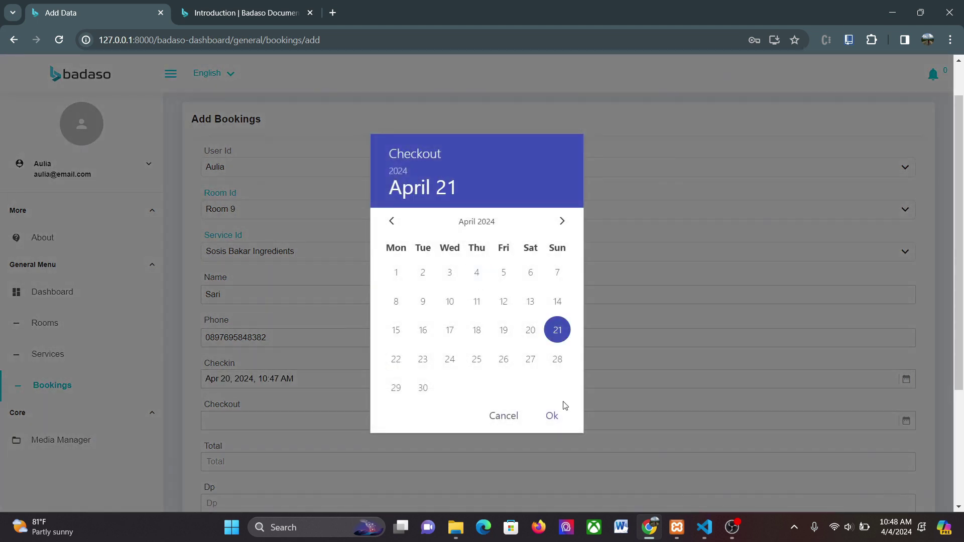
click(554, 414)
click(554, 414)
scroll(758, 309, down, 3)
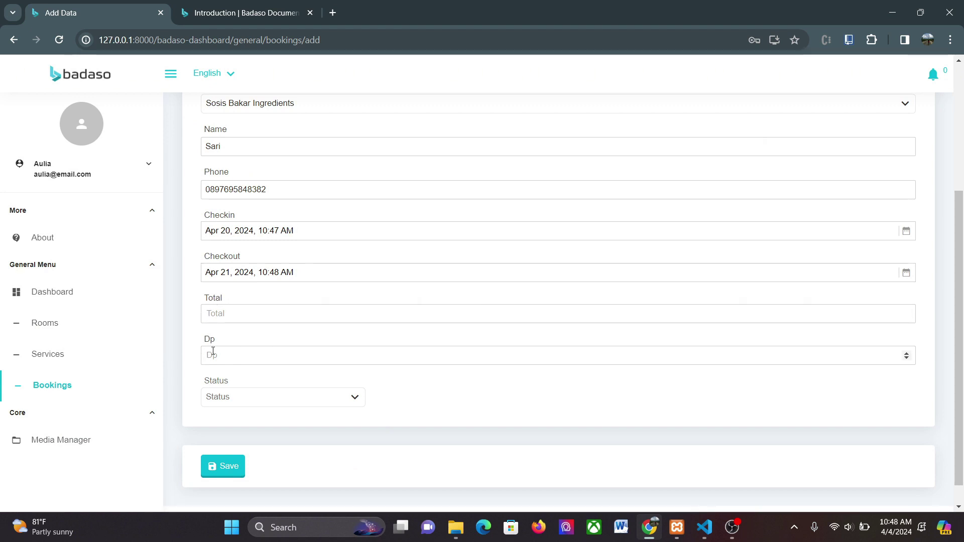
Mark the Room 9 booking Not Paid Off and save it (total 800000, Dp 400000)
click(245, 400)
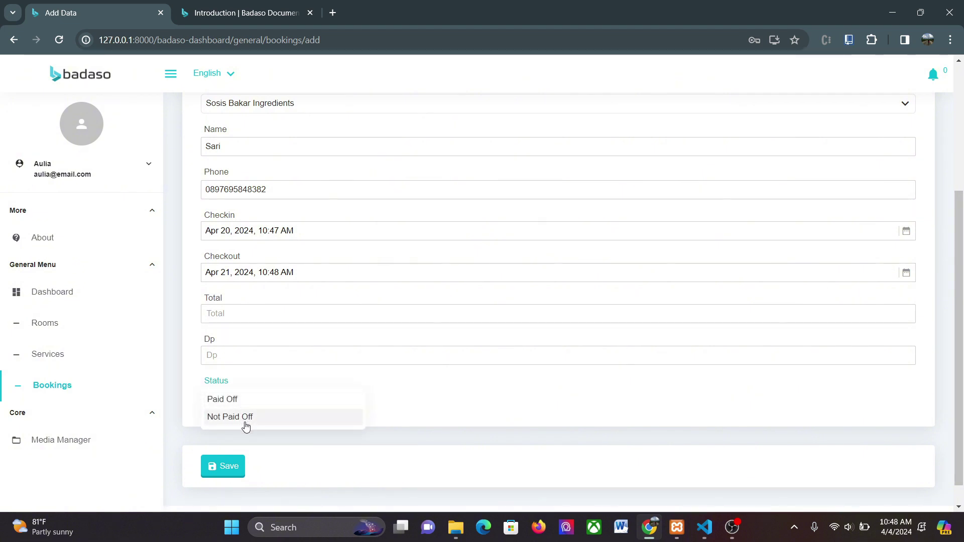
click(245, 419)
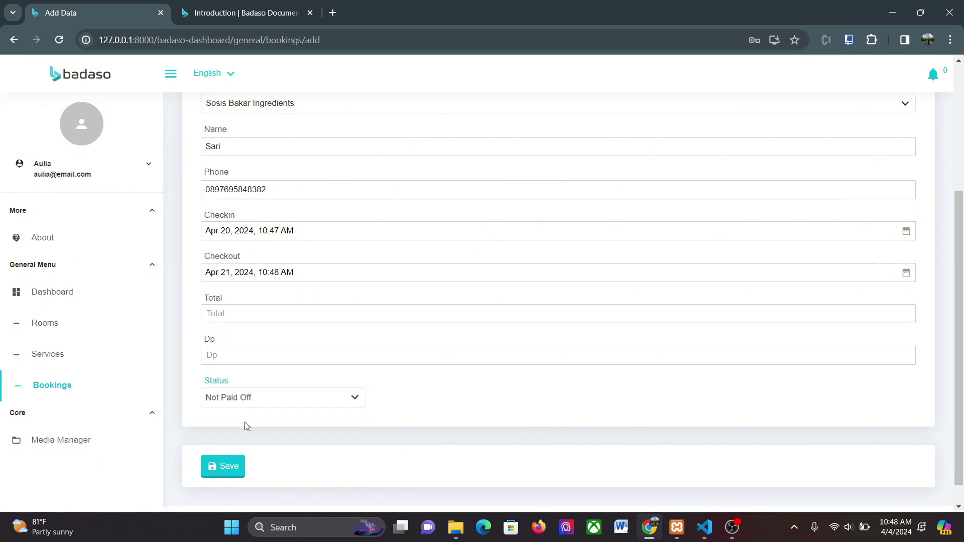
click(235, 469)
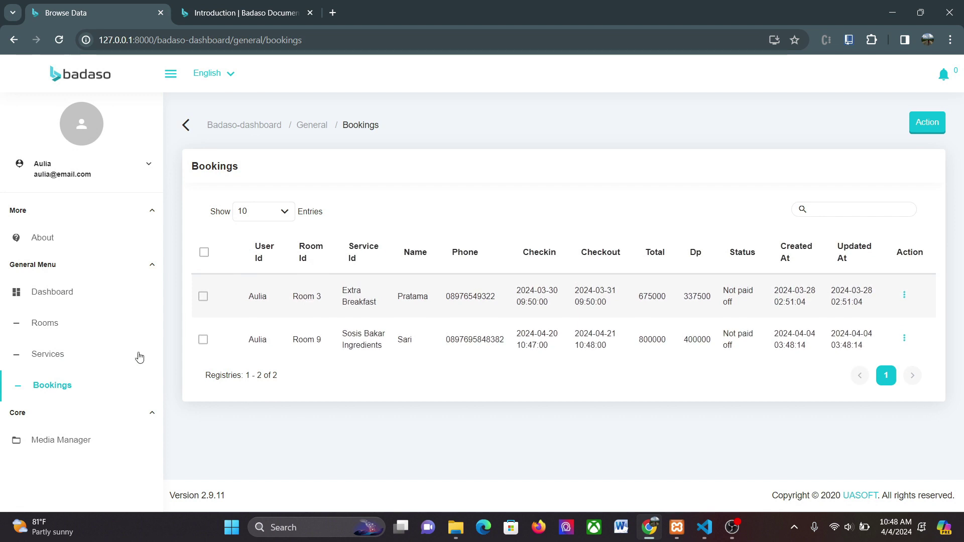
Log out, sign in with the other account's e-mail and password, and open its Bookings list
click(80, 176)
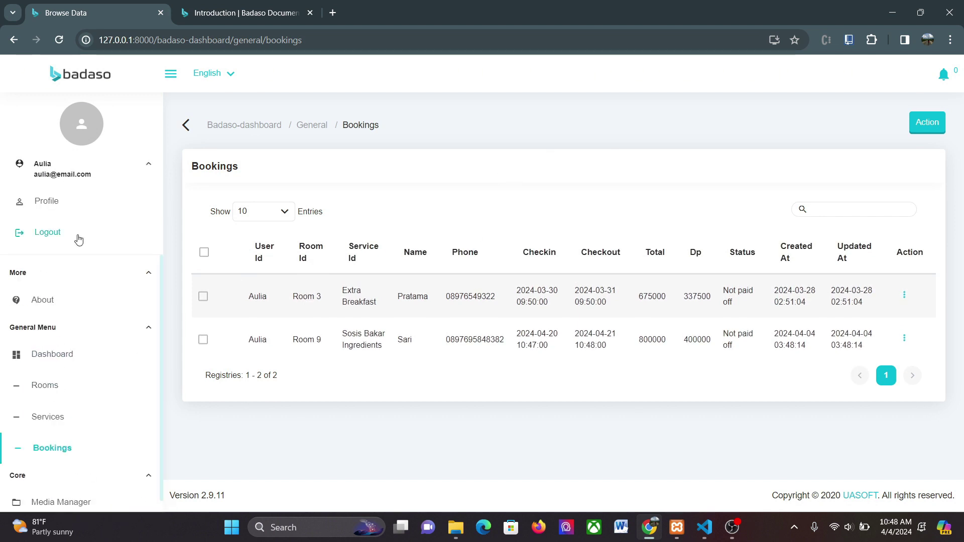
click(60, 233)
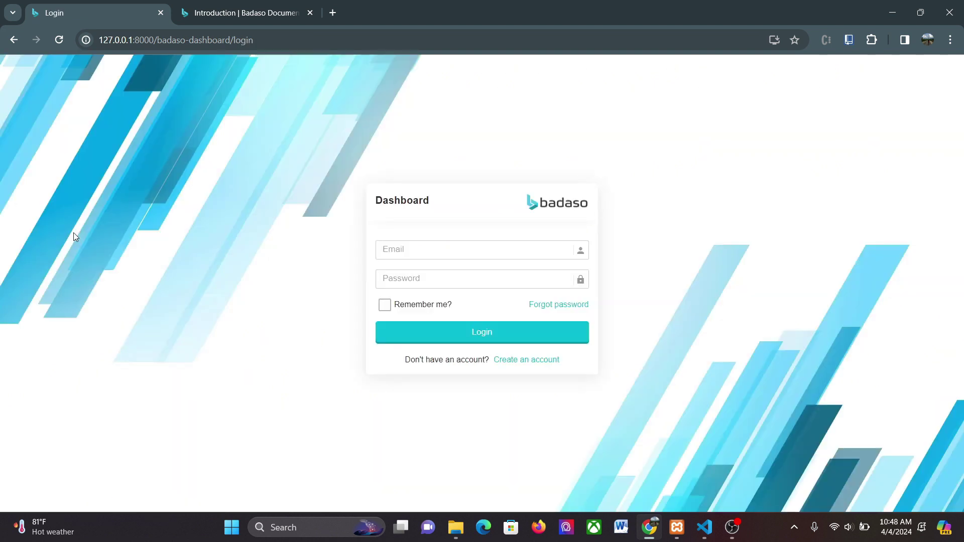
click(431, 251)
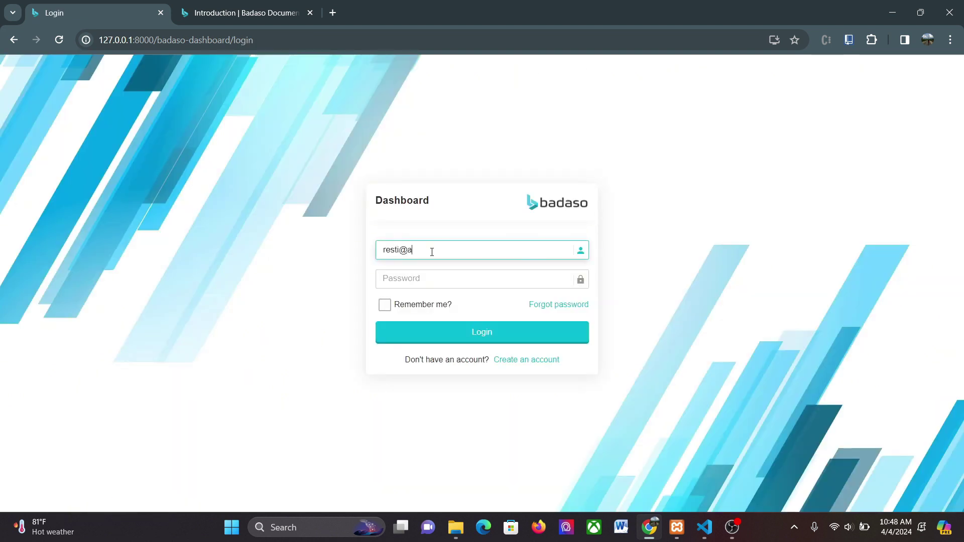
click(430, 279)
text(password)
key(Return)
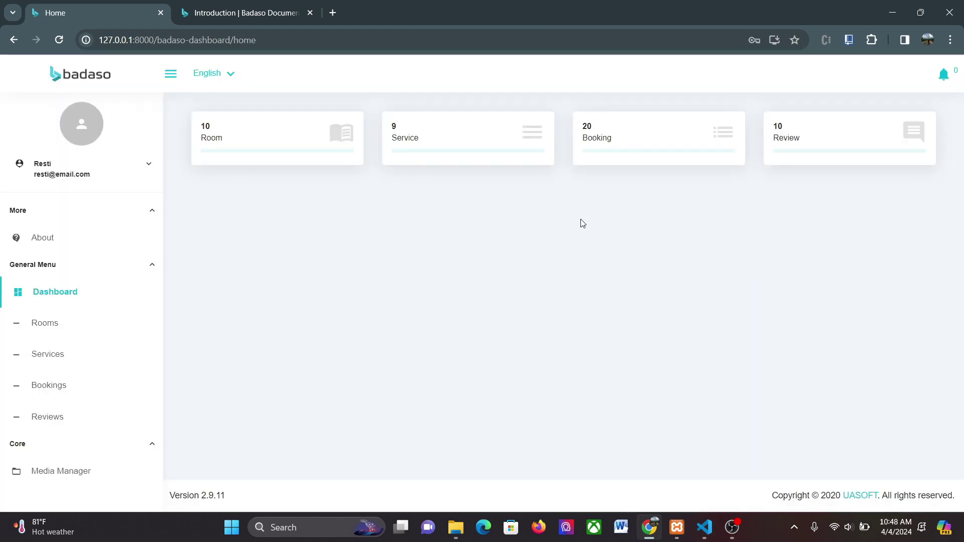
click(51, 376)
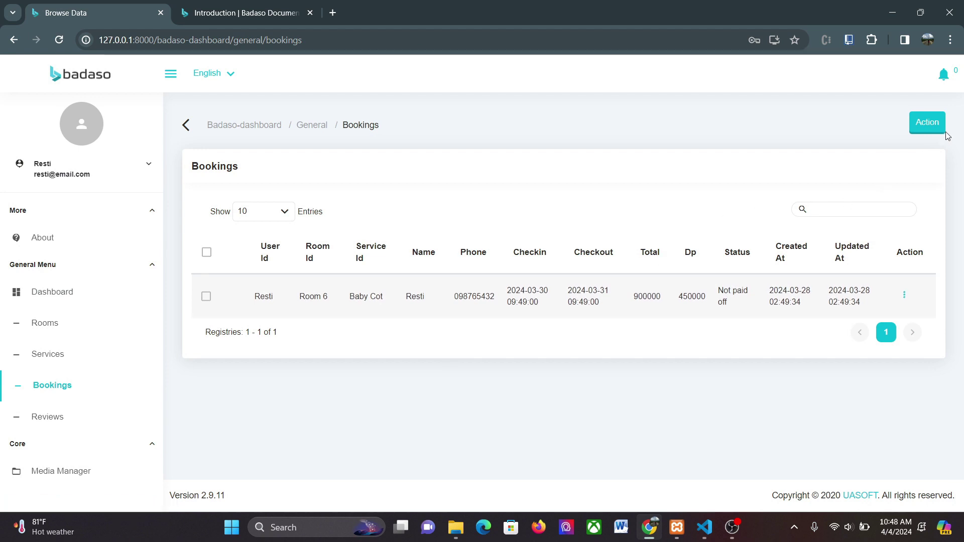
Add a new booking for Room 8 with the Extra Breakfast service
click(932, 132)
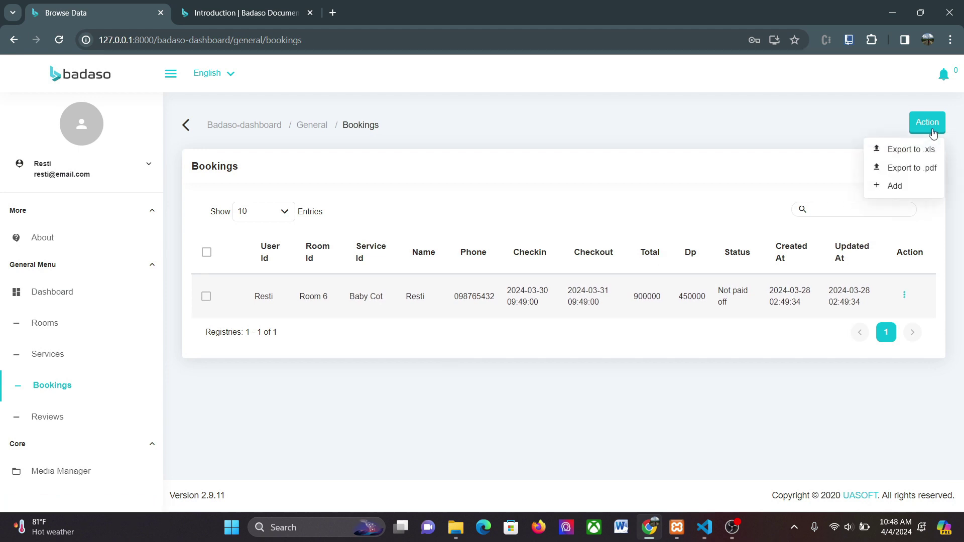
click(898, 186)
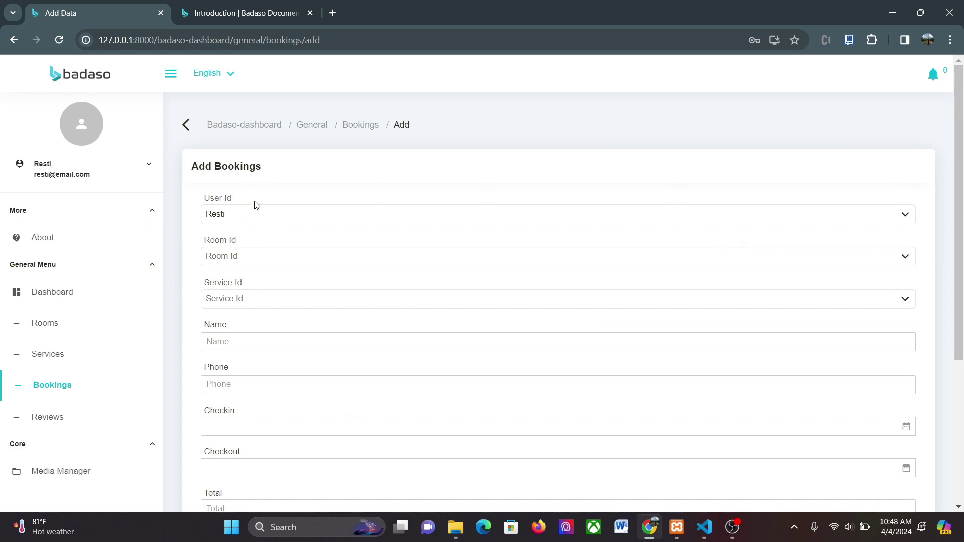
click(226, 255)
click(245, 384)
click(249, 300)
click(262, 370)
Enter the guest's name and move on to the phone number field
click(255, 341)
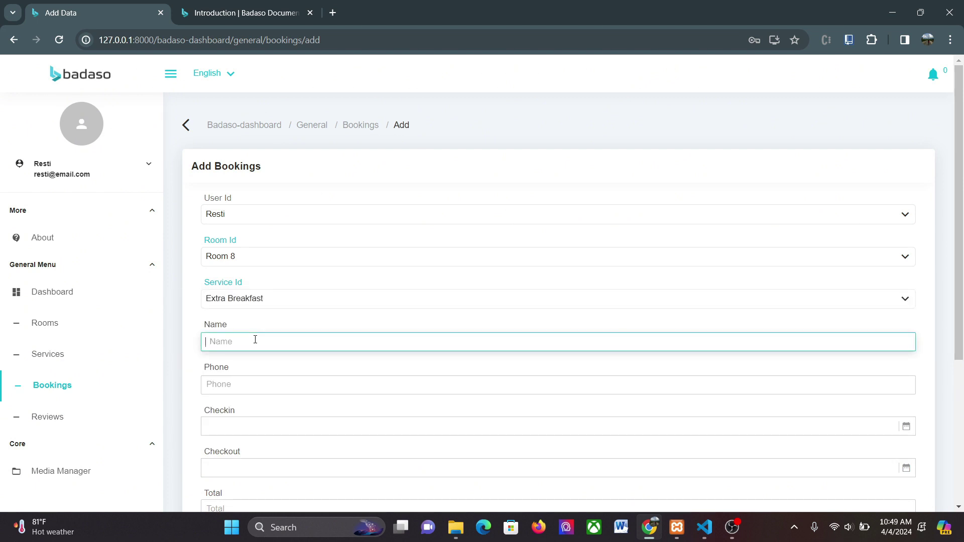
text(Rani)
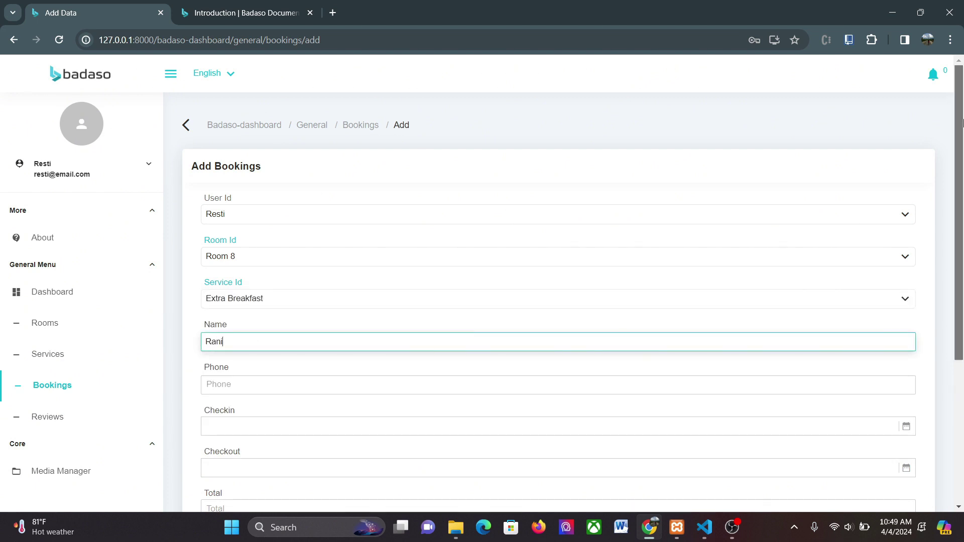
scroll(504, 141, down, 4)
click(514, 158)
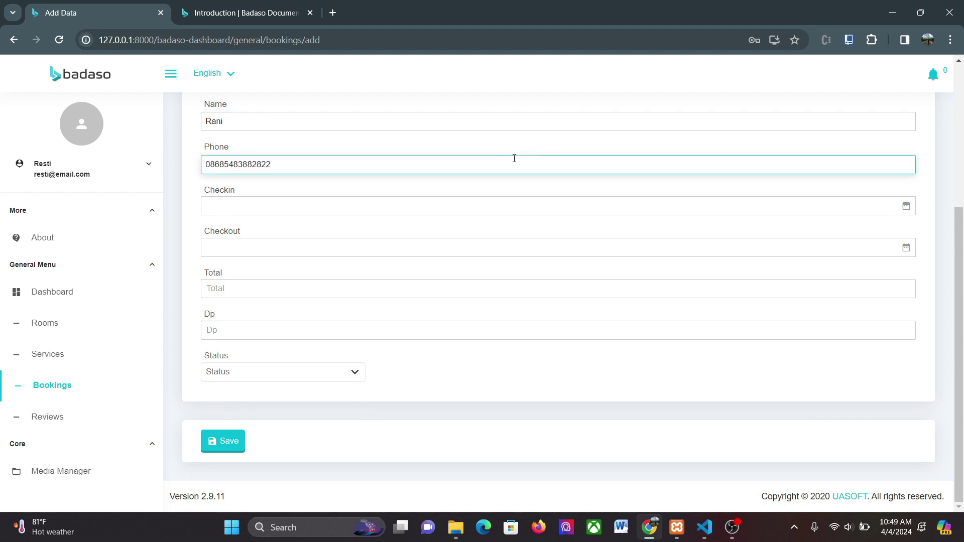
Enter the guest's phone number and set check-in April 20 and check-out April 21
click(388, 211)
click(529, 329)
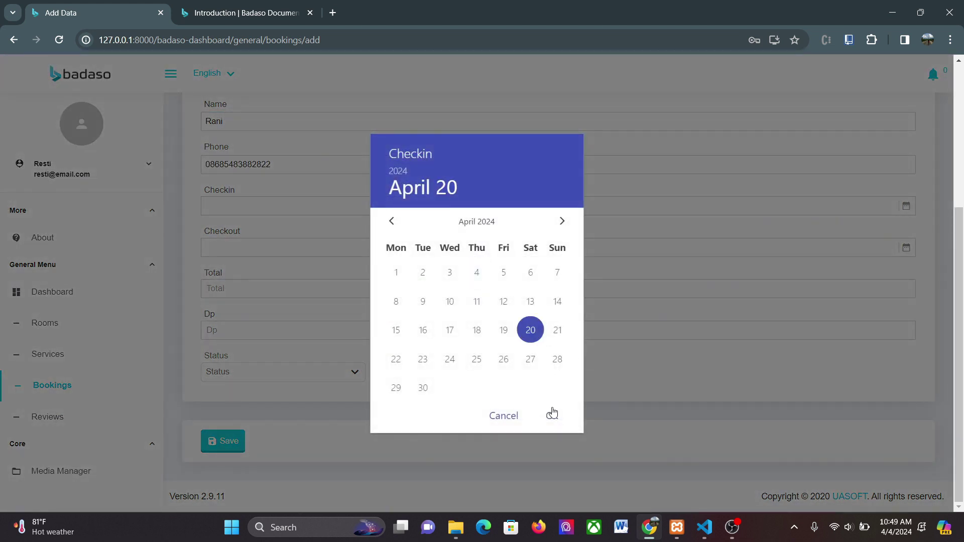
click(550, 415)
click(453, 251)
click(558, 331)
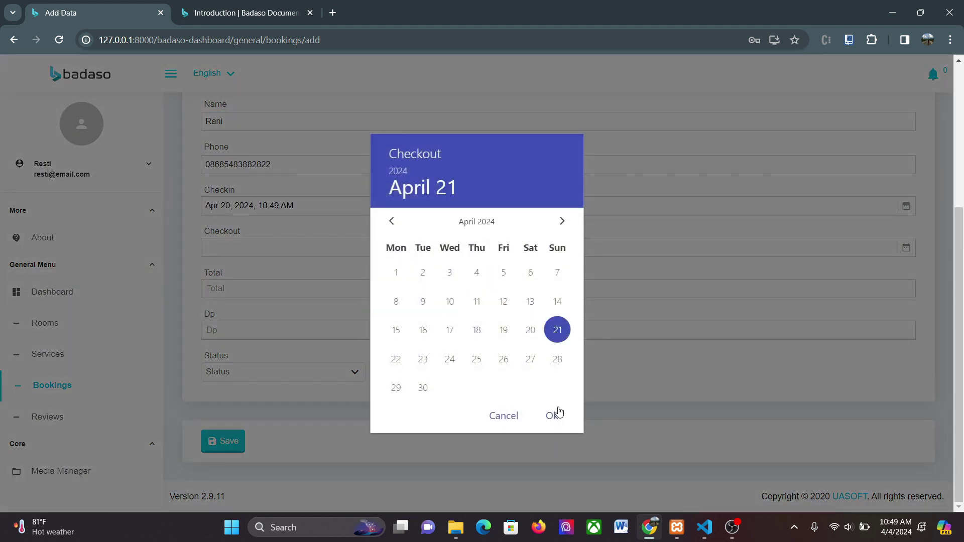
click(554, 415)
Mark the booking Not Paid Off, save it, and go to the Reviews list
click(254, 372)
click(261, 391)
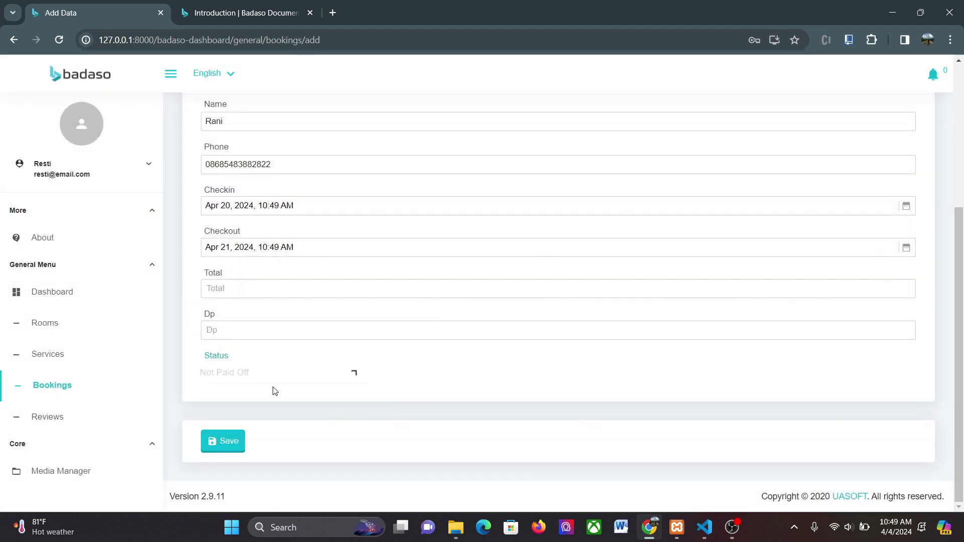
click(227, 437)
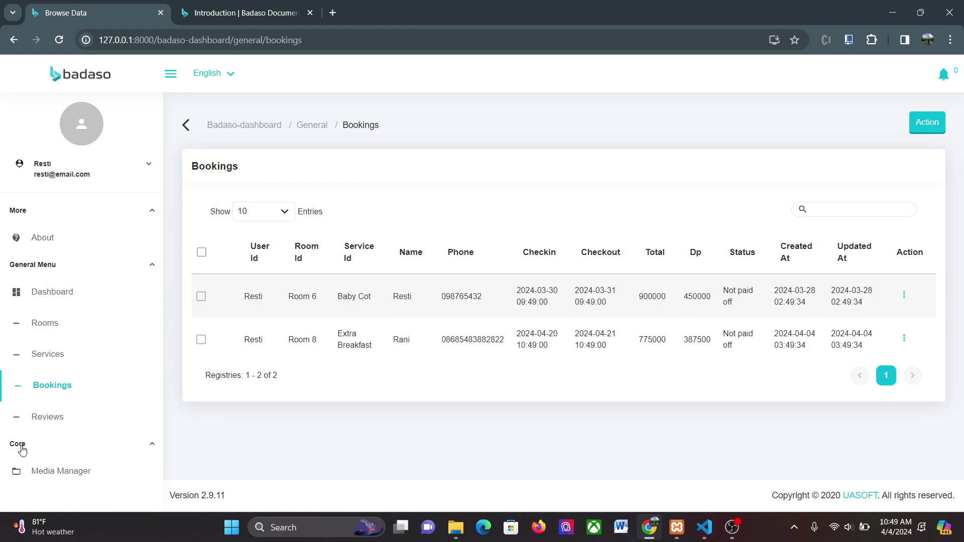
click(66, 418)
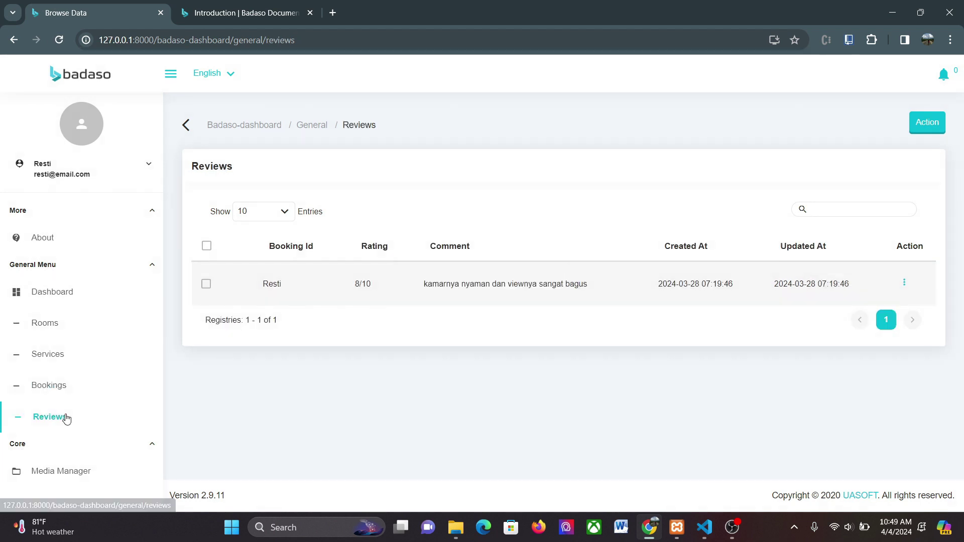